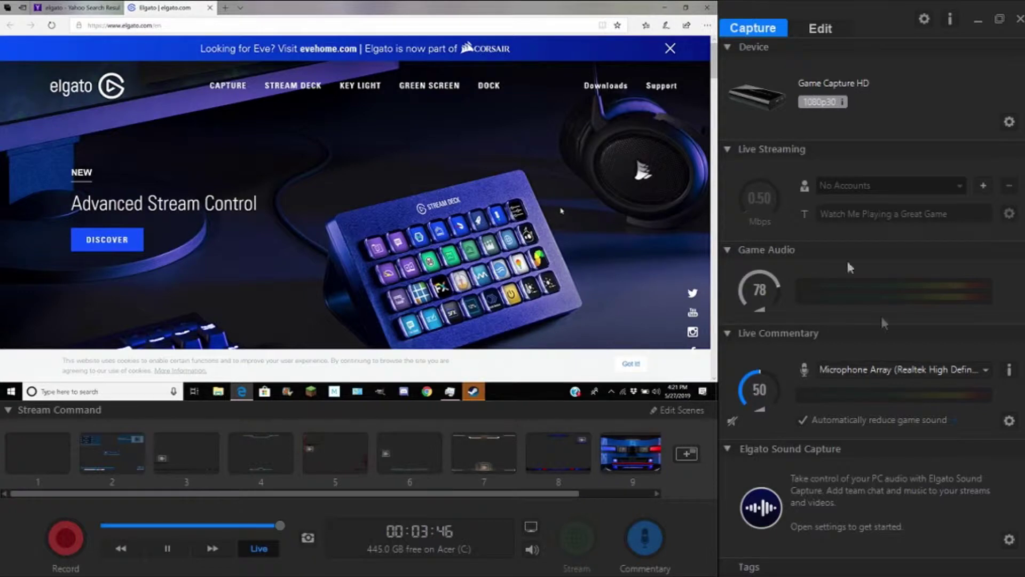
- Refold the Device section and open Game Capture HD Settings from its gear icon
scroll(849, 251, "down", 2)
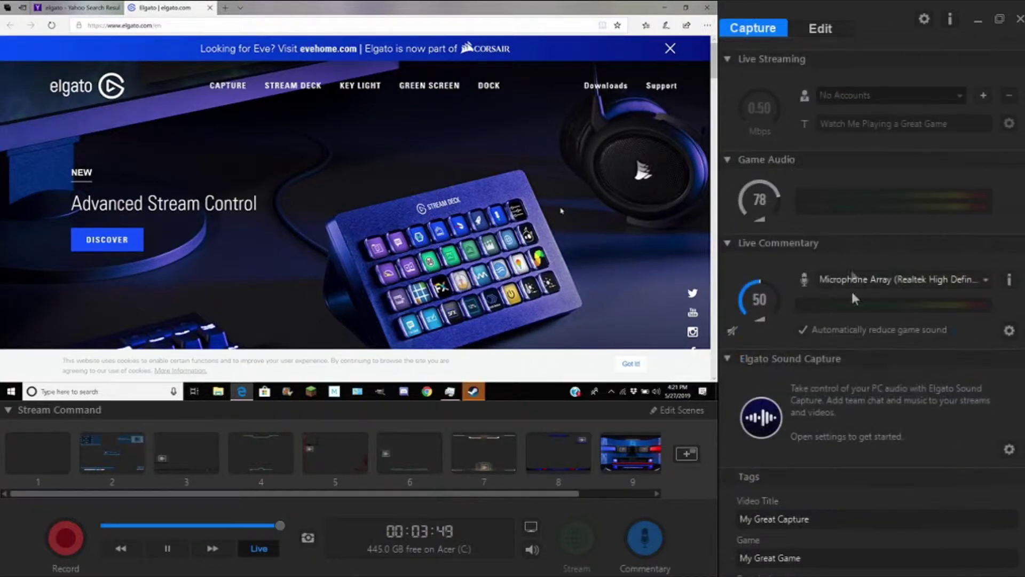
scroll(890, 244, "up", 2)
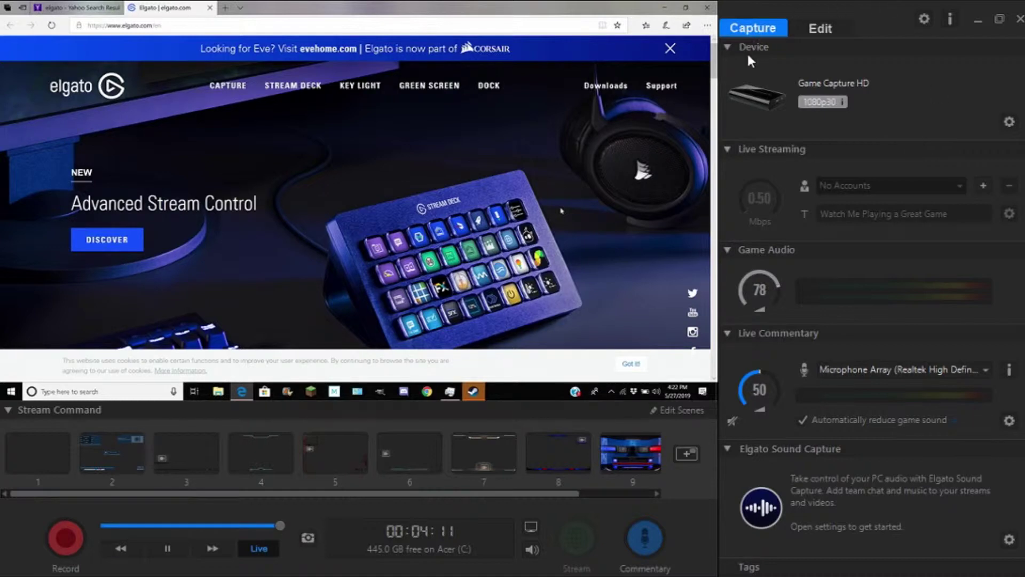
left_click(728, 48)
left_click(726, 48)
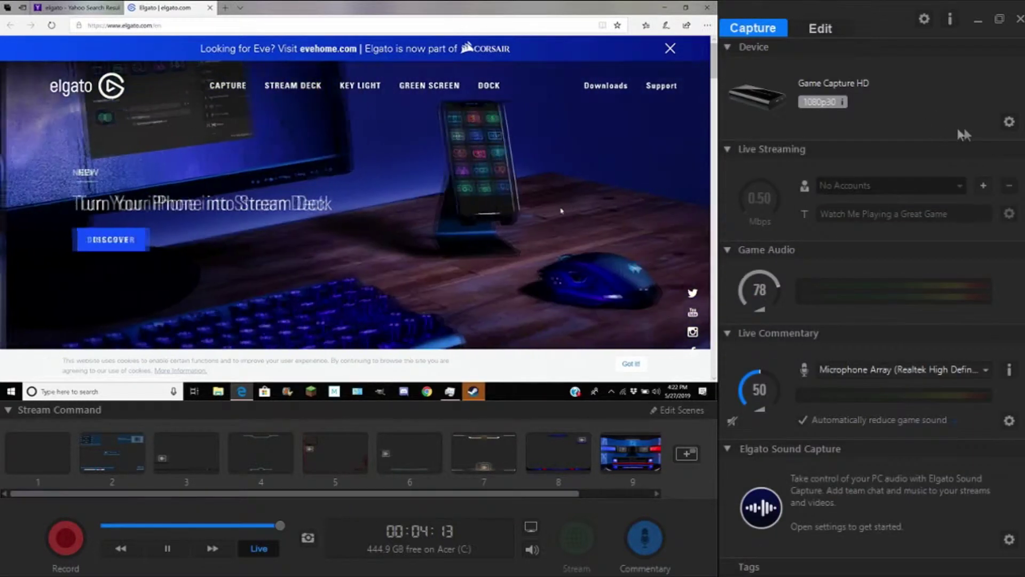
left_click(1010, 124)
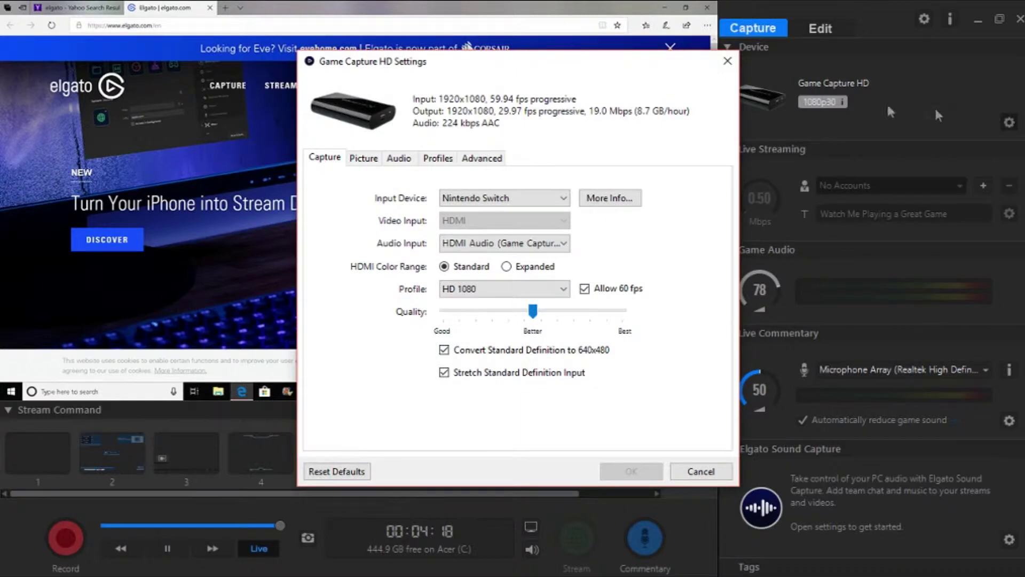
- Move the settings dialog right, keep Nintendo Switch input and HDMI Audio, then reopen Input Device
left_click_drag(598, 64, 645, 66)
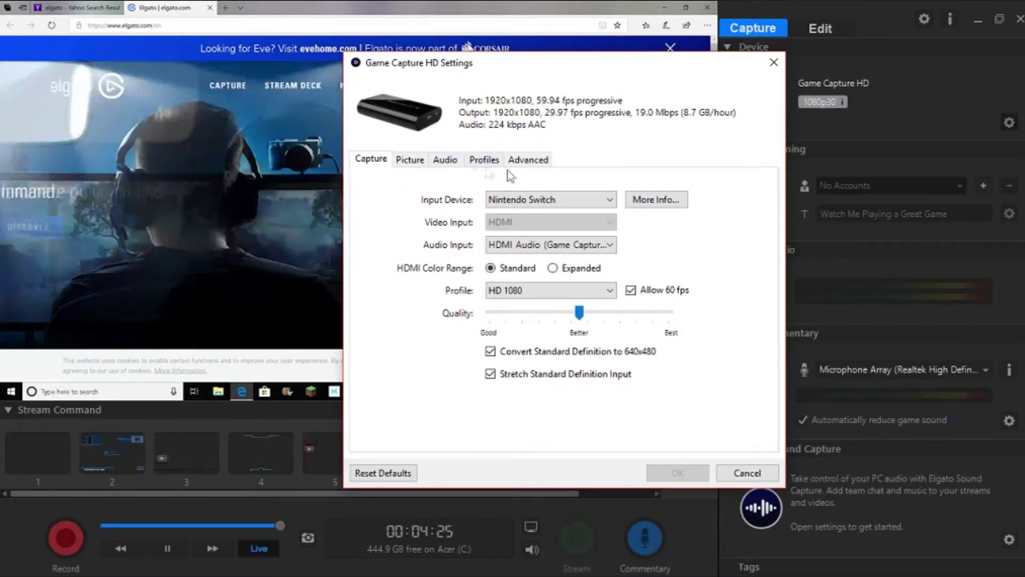
left_click(603, 205)
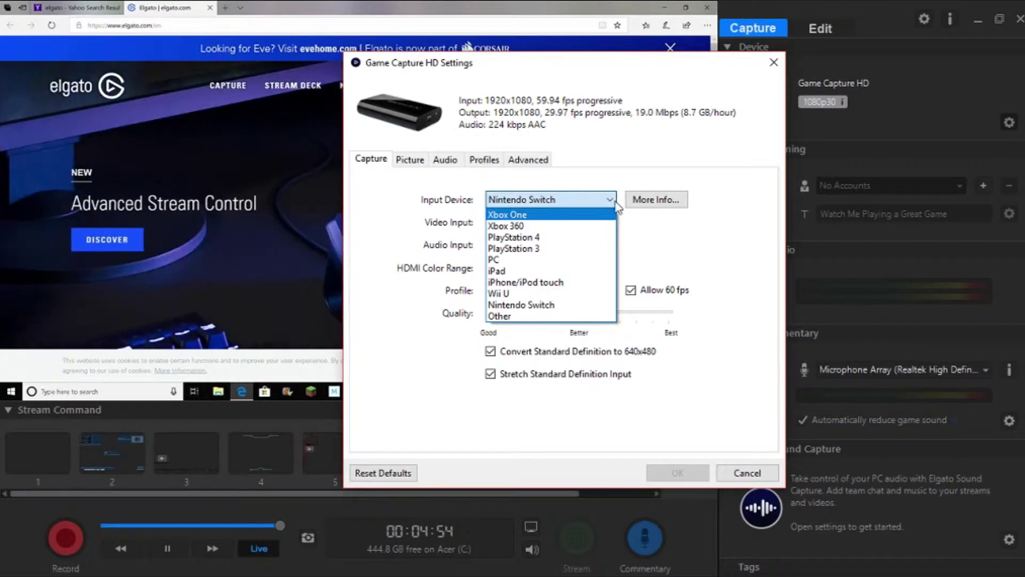
left_click(607, 199)
left_click(608, 245)
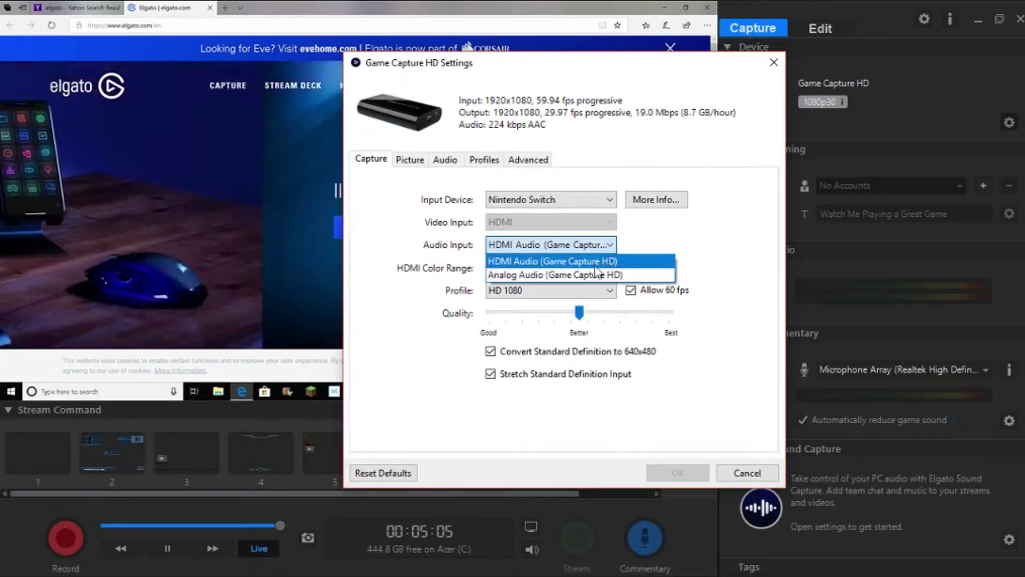
left_click(604, 261)
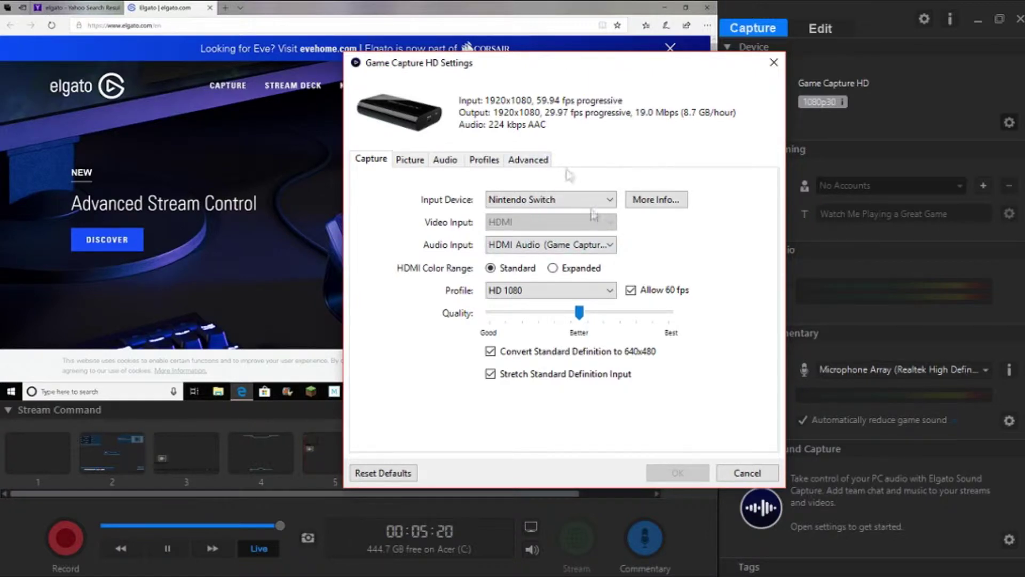
left_click(552, 203)
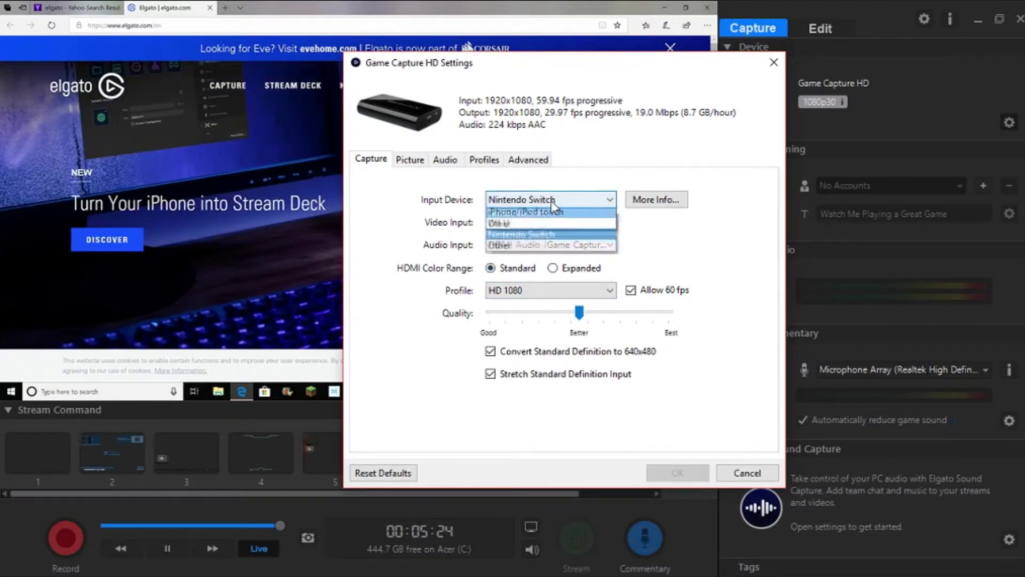
- Choose PC as the input device so HDMI Color Range becomes Expanded
left_click(531, 265)
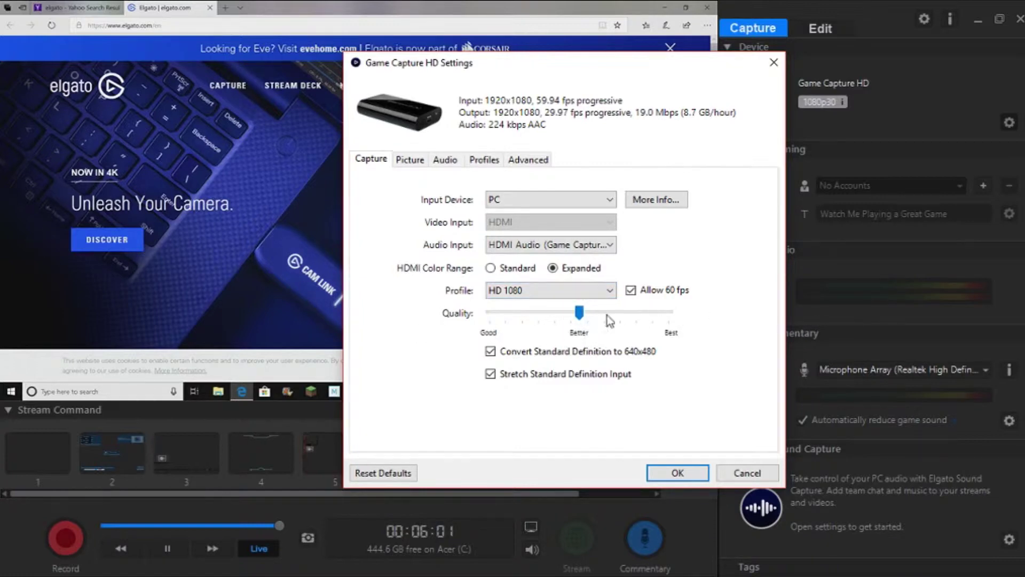
mouse_move(653, 305)
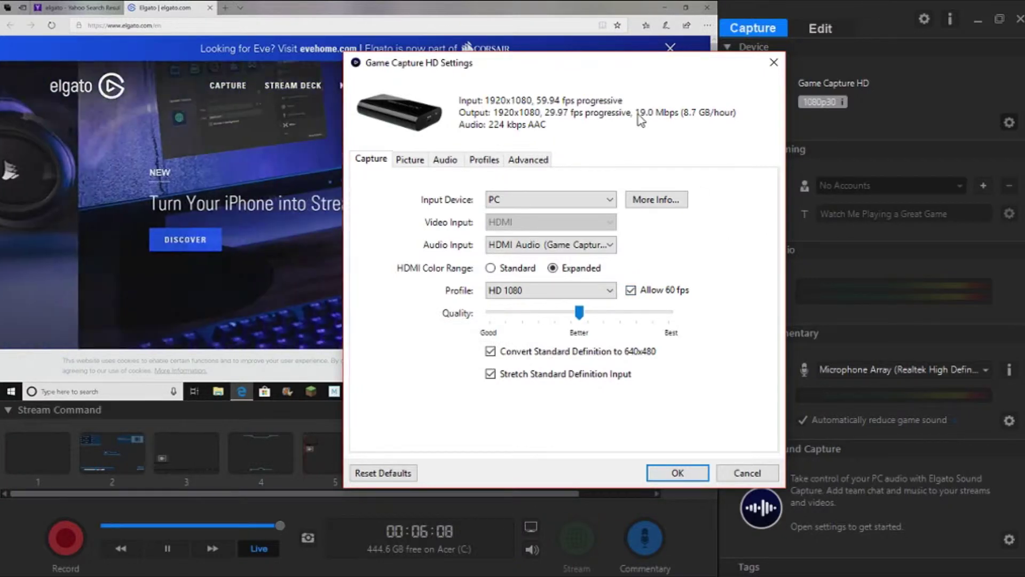
- Review the Picture, Audio and Advanced tabs, close the settings, and list streaming platforms
left_click(409, 159)
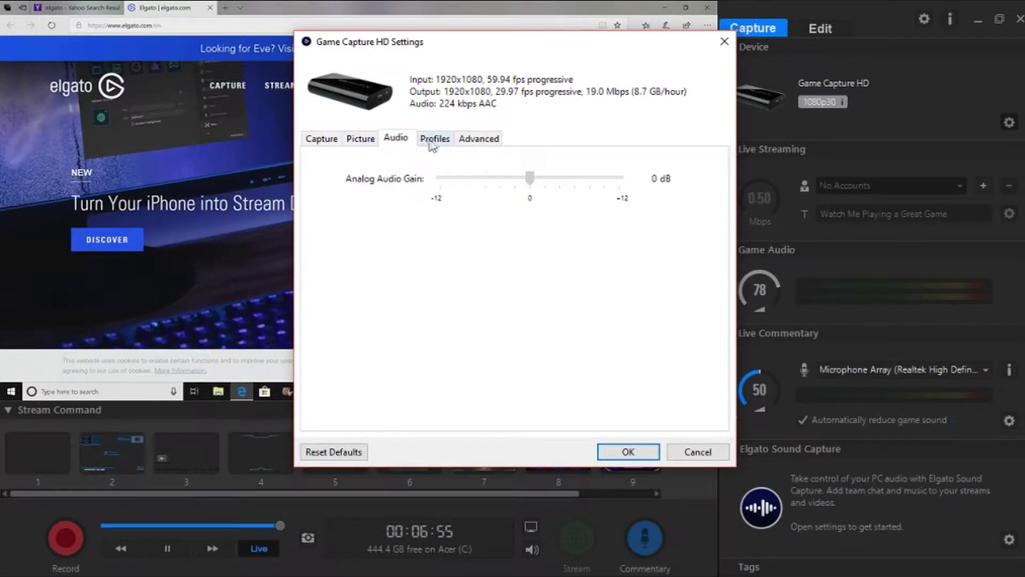
left_click(437, 138)
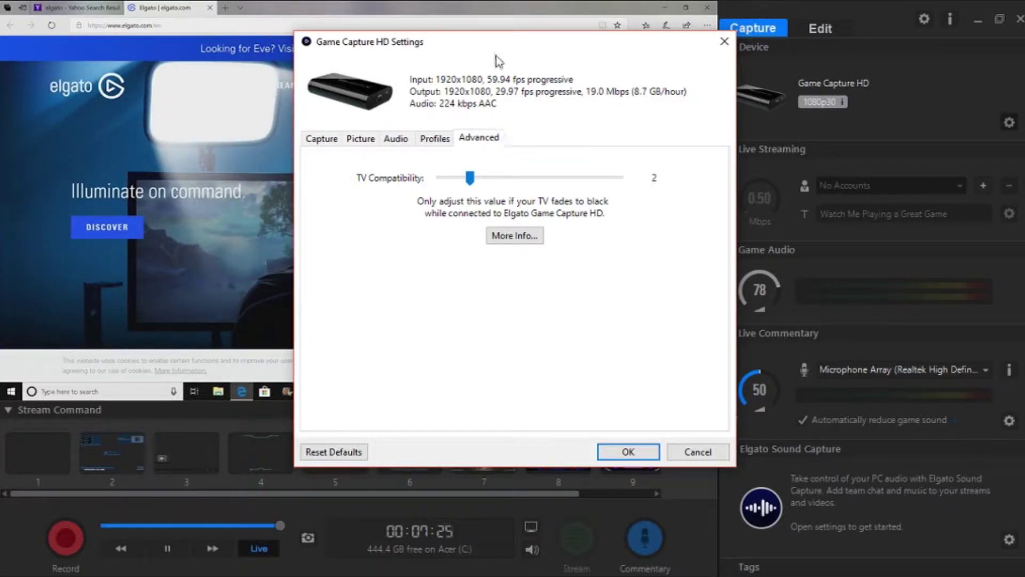
left_click(724, 41)
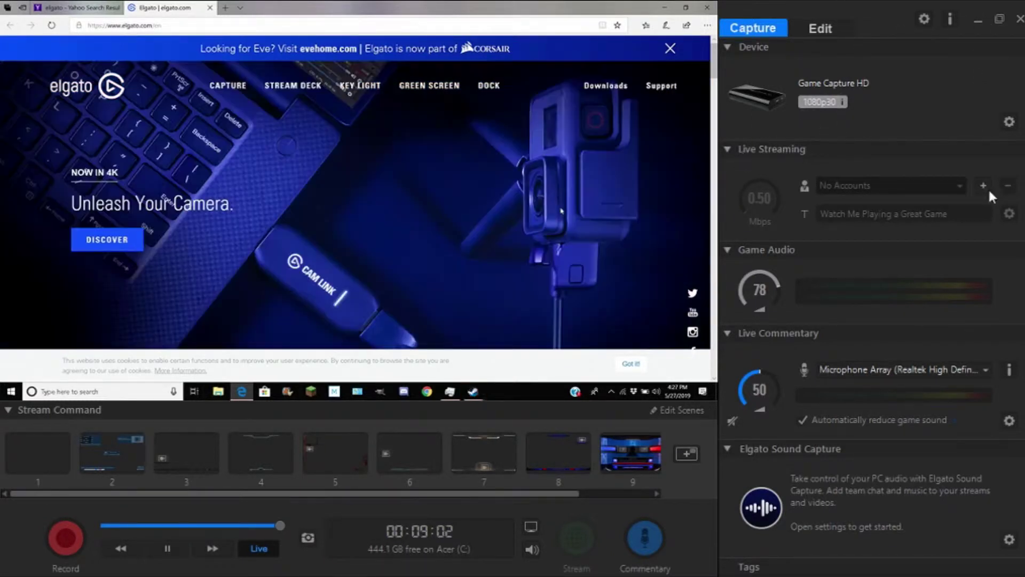
left_click(985, 185)
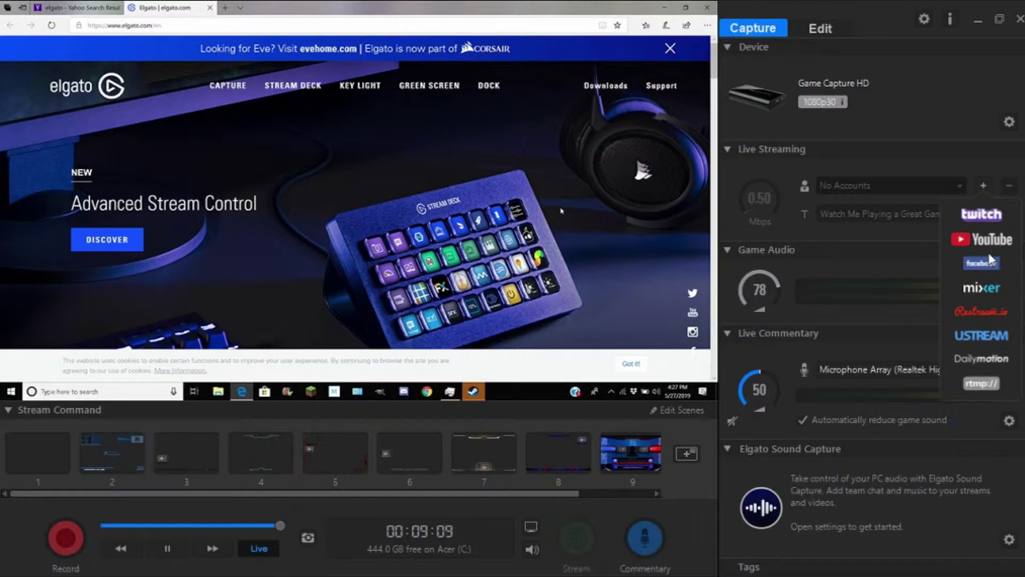
- Dismiss the streaming platform list without adding an account
left_click(864, 165)
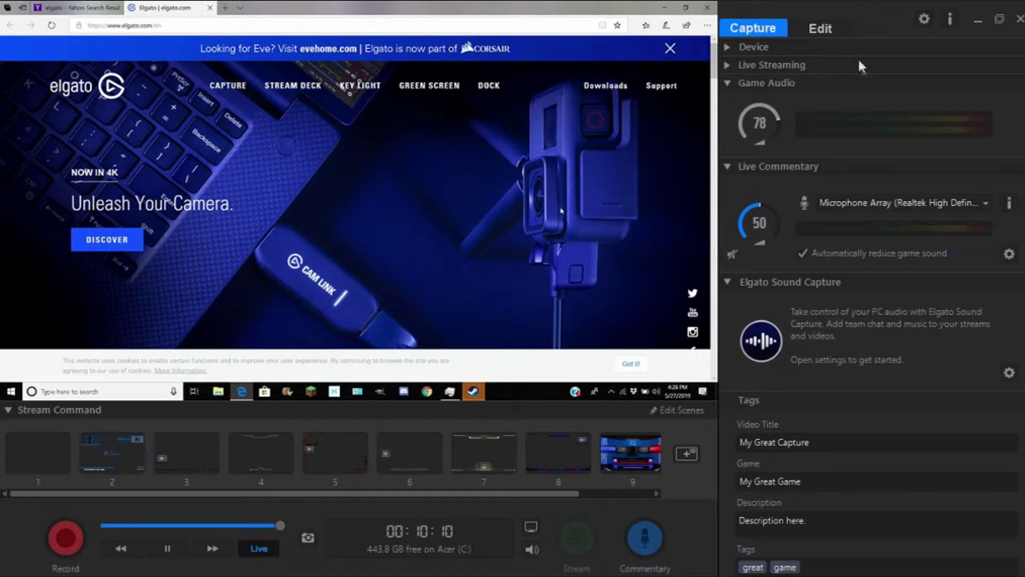
- Adjust the Game Audio volume knob to about 54, then fold the Game Audio section
mouse_move(784, 117)
left_mouse_down()
mouse_move(791, 131)
mouse_move(768, 125)
left_mouse_up()
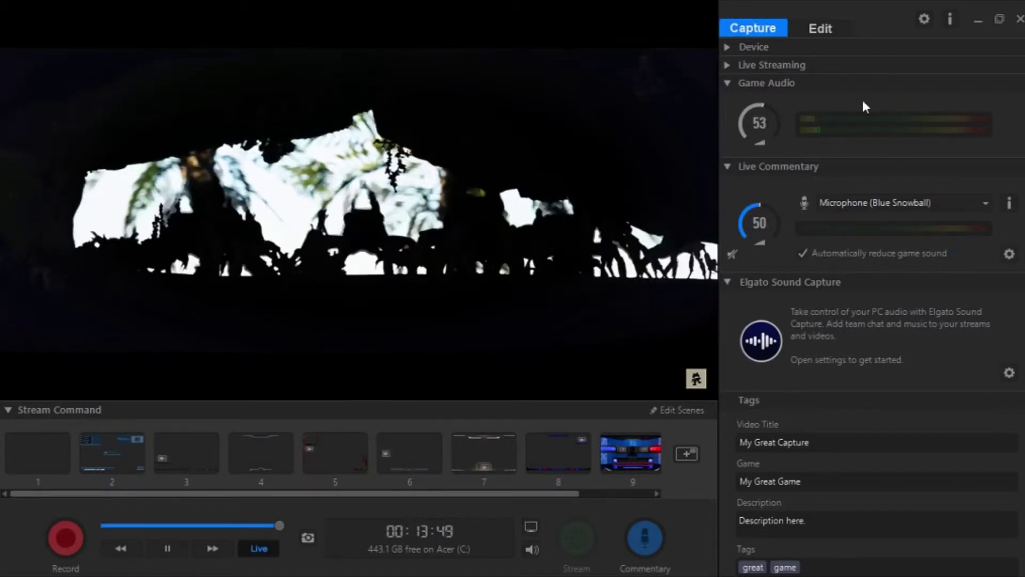
left_click_drag(769, 119, 810, 75)
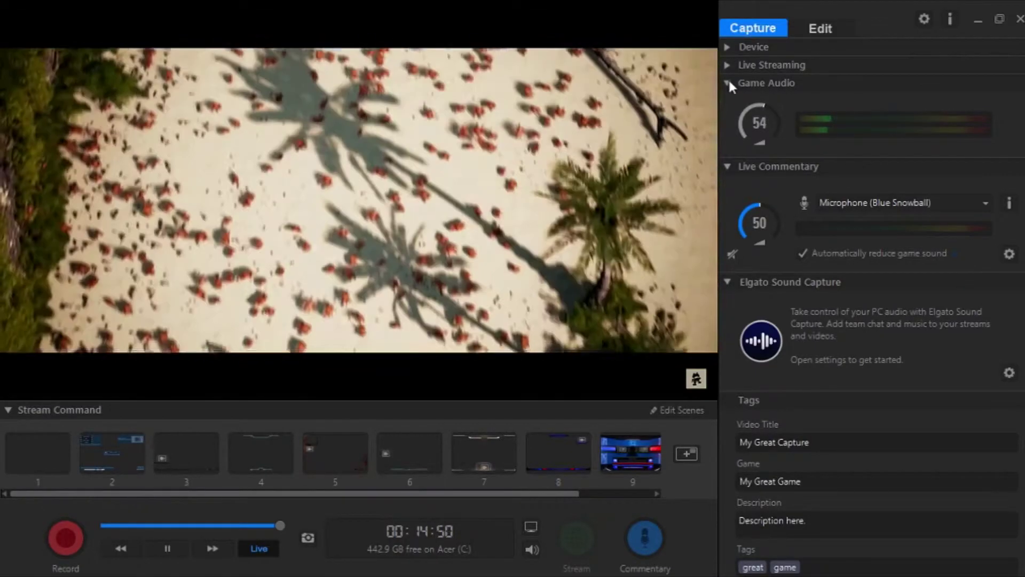
left_click(728, 83)
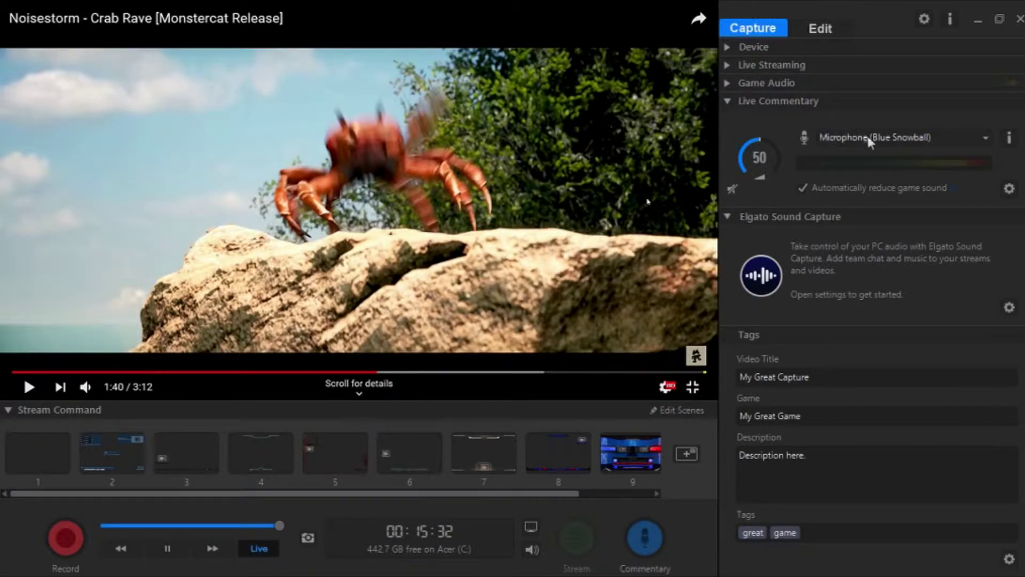
- Keep Microphone (Blue Snowball) for live commentary and turn on commentary monitoring
left_click(952, 144)
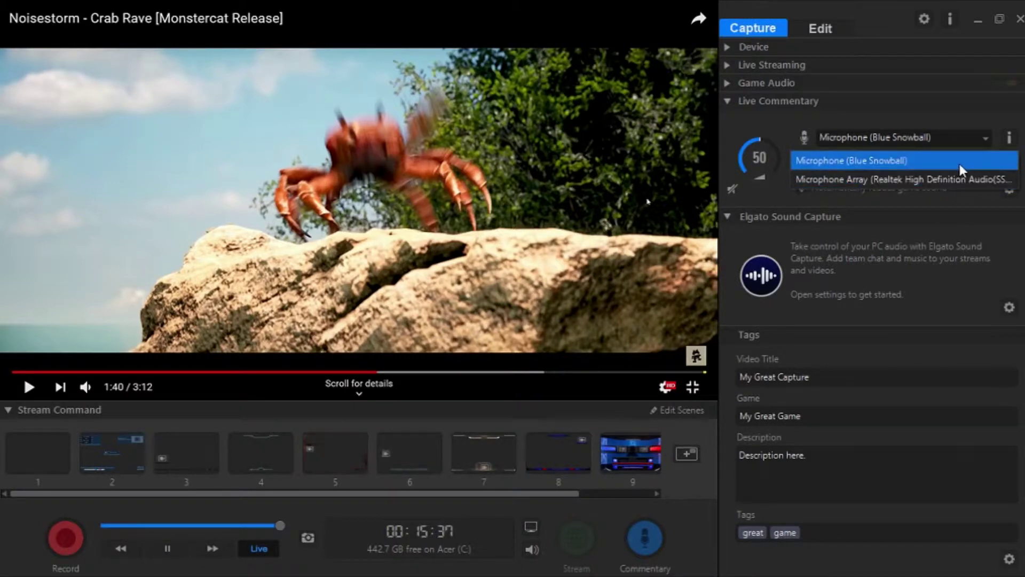
left_click(959, 161)
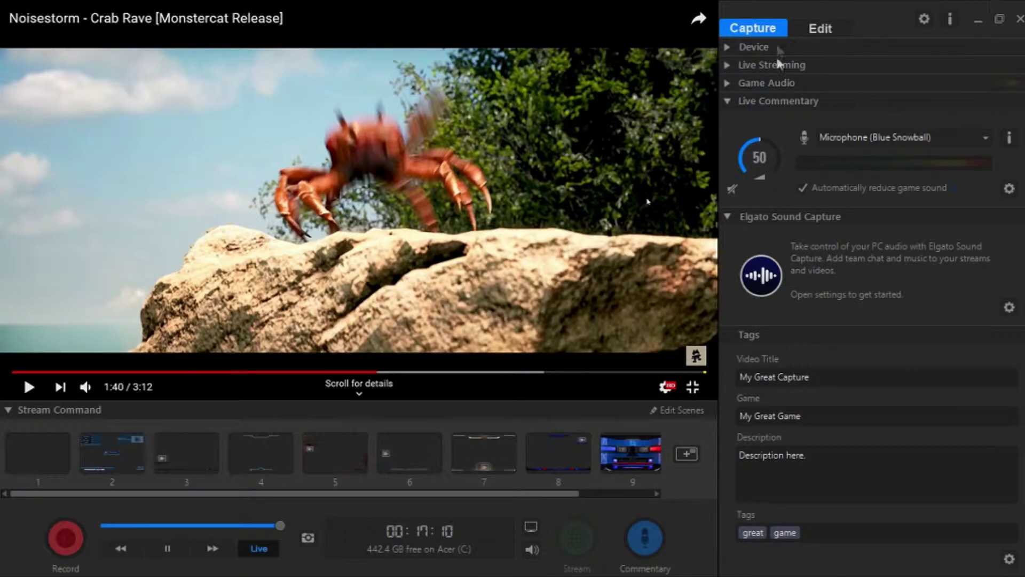
mouse_move(791, 140)
left_click(734, 193)
- Set the commentary microphone Threshold to -30 dB in the Live Commentary settings
left_click(1009, 188)
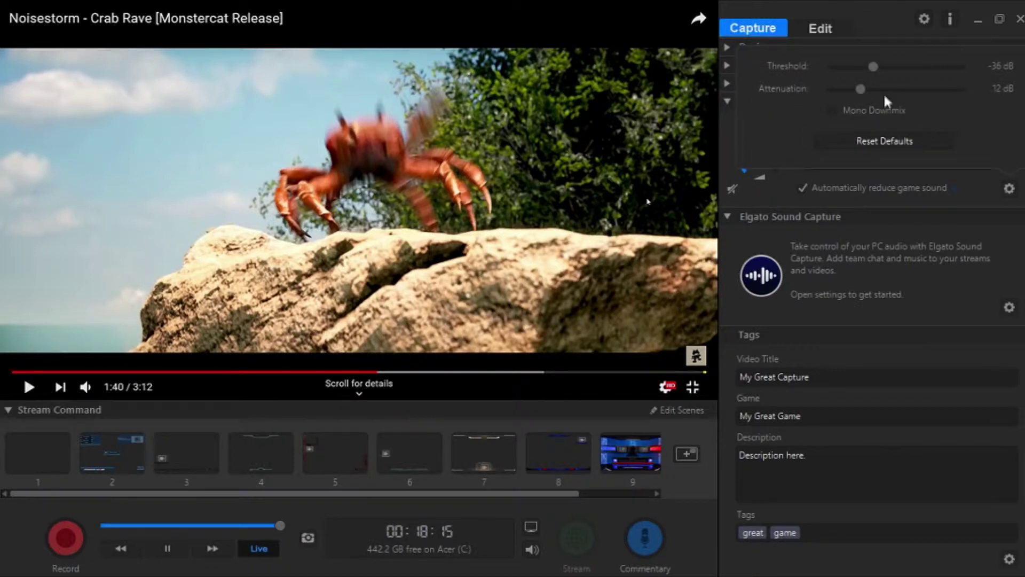
left_click_drag(872, 66, 862, 86)
scroll(884, 72, "down", 2)
left_click_drag(882, 66, 890, 65)
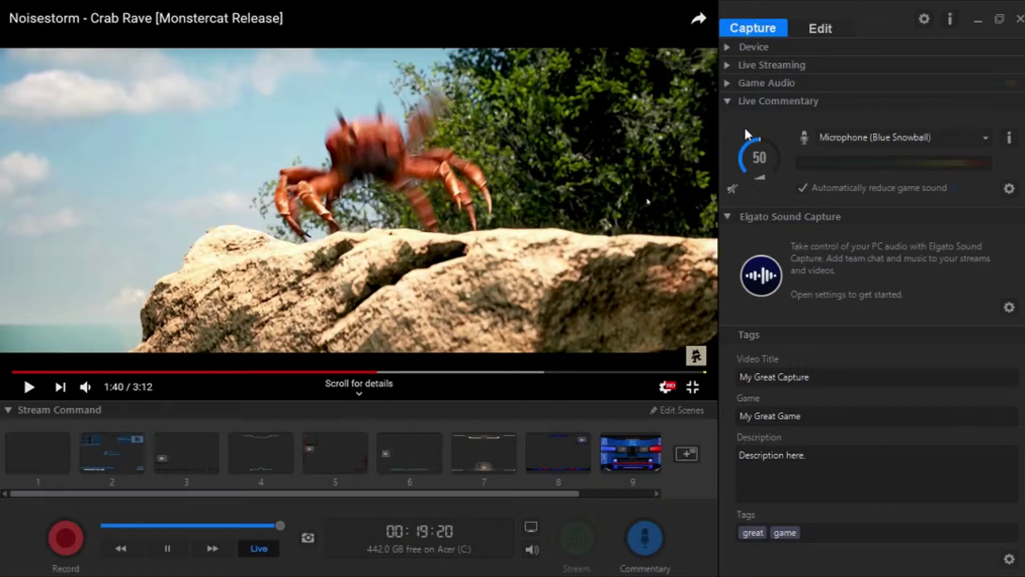
- Fold away the Live Commentary section
left_click(739, 100)
left_click(739, 101)
left_click(751, 104)
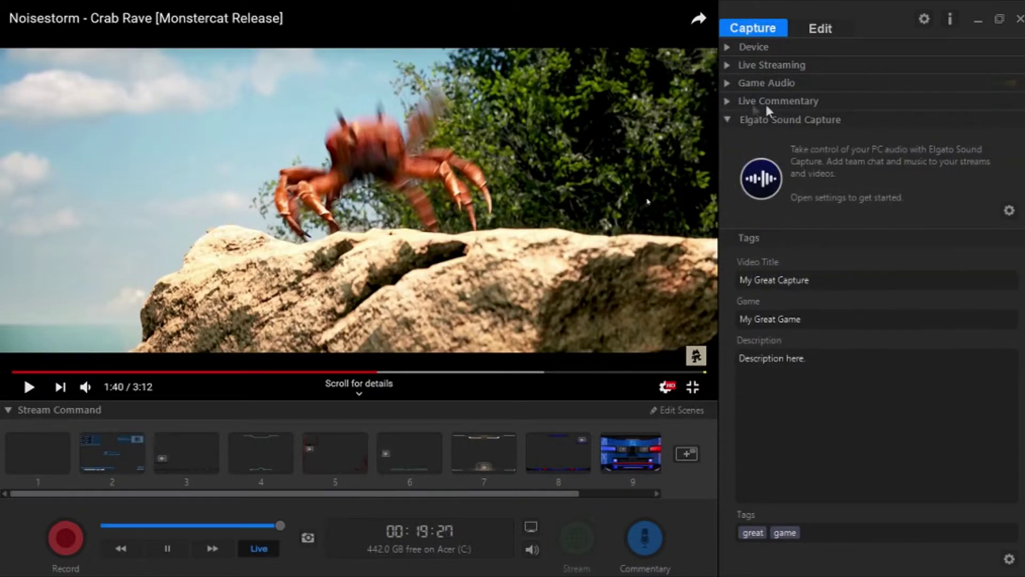